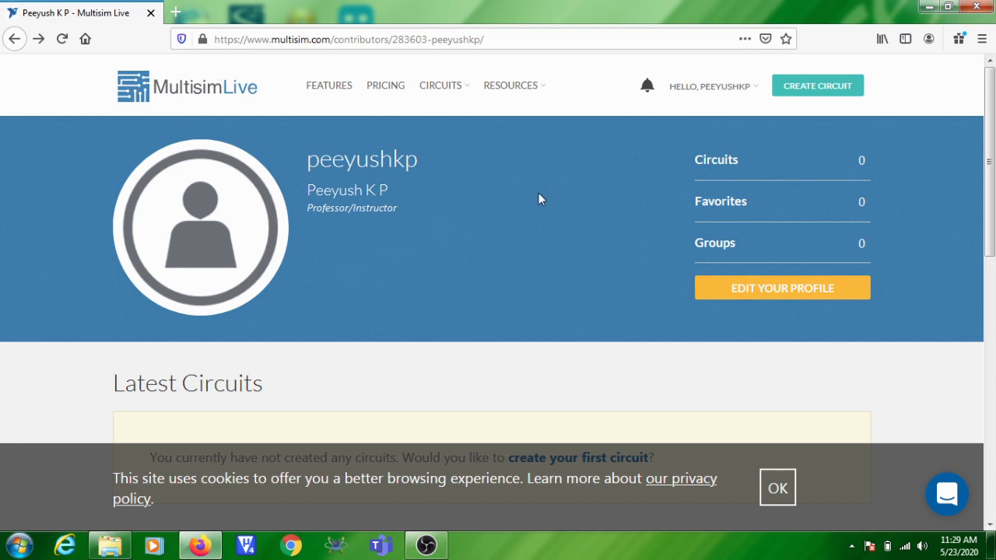
- Create a new circuit and place an AC voltage source on the lower-left part of the schematic
left_click(823, 91)
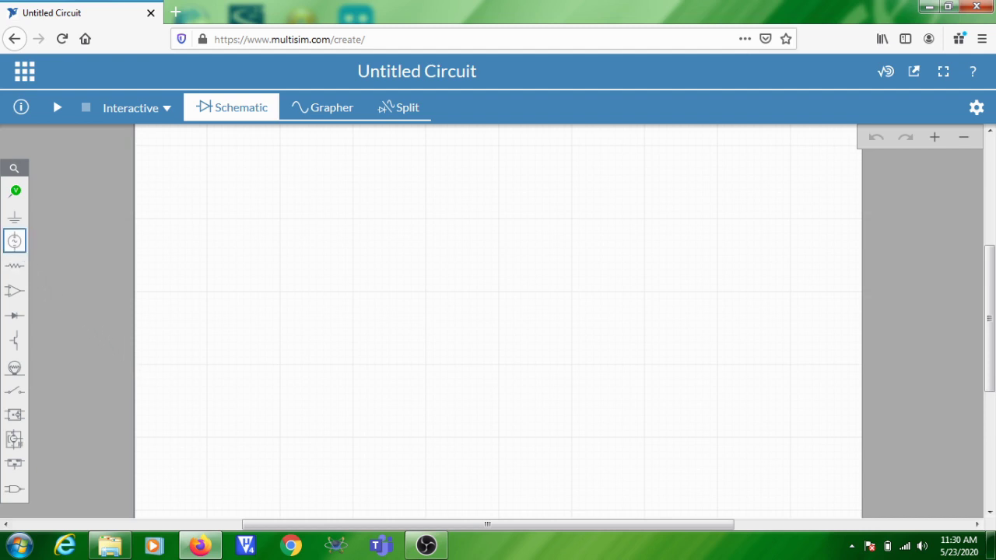
left_click(17, 250)
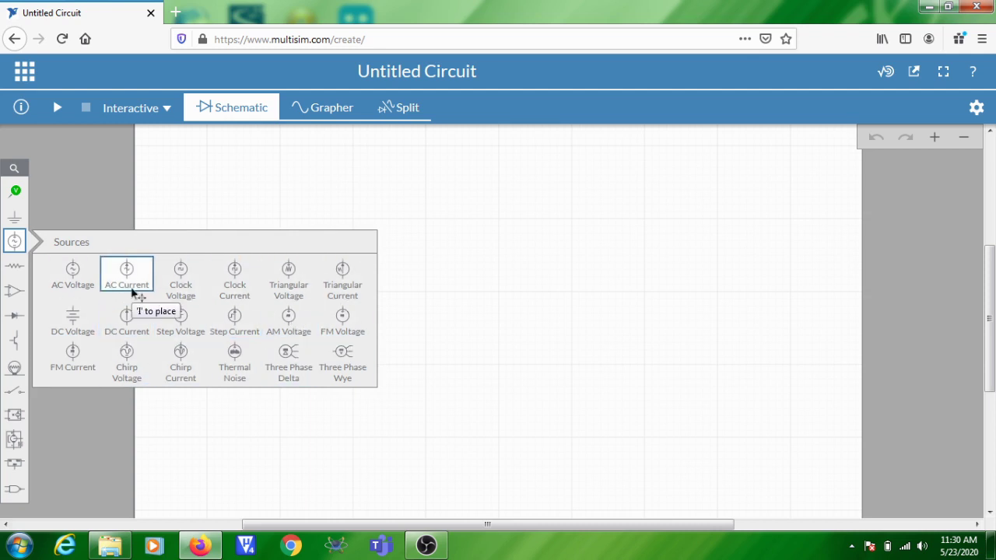
left_click(70, 287)
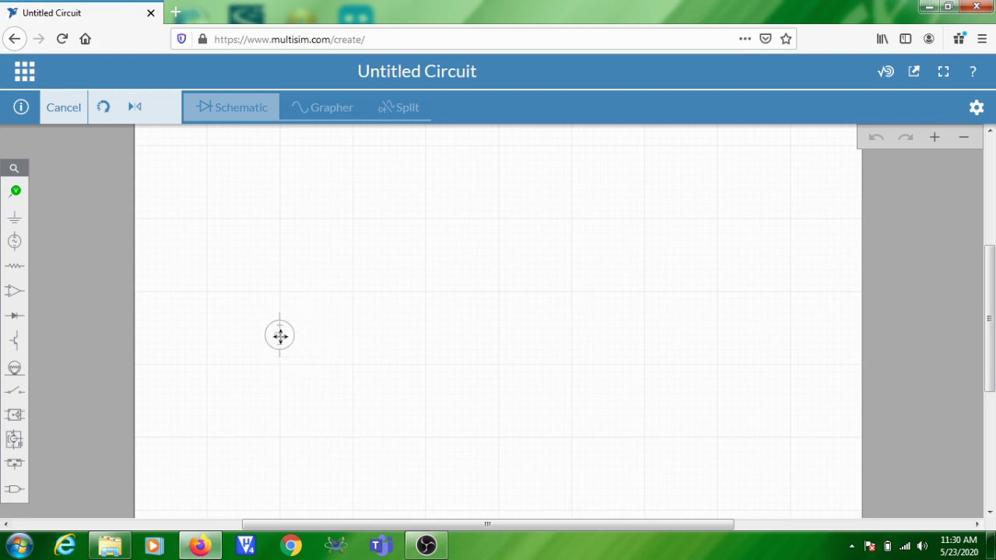
left_click(280, 336)
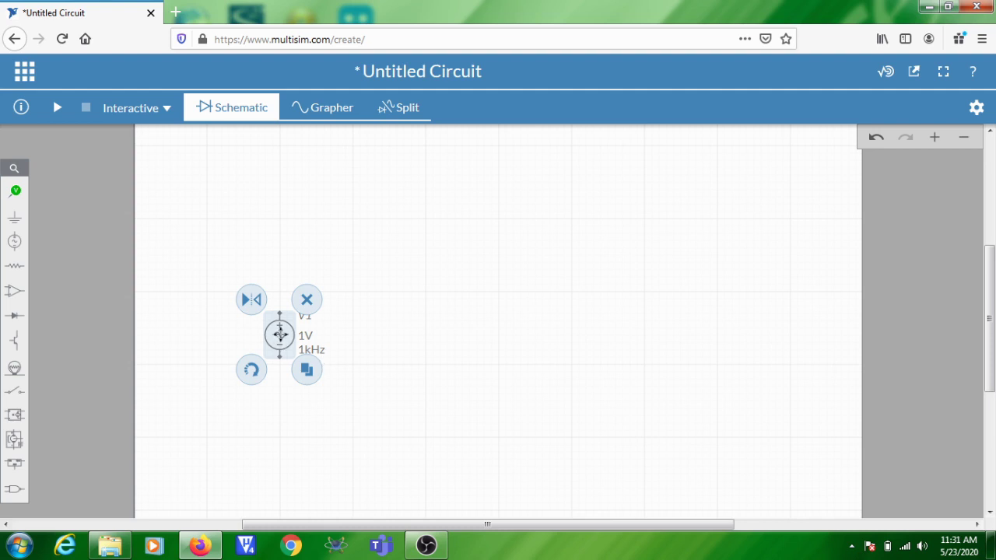
- Set the AC source's peak voltage to 230 V and its frequency to 50 Hz
left_click(280, 335)
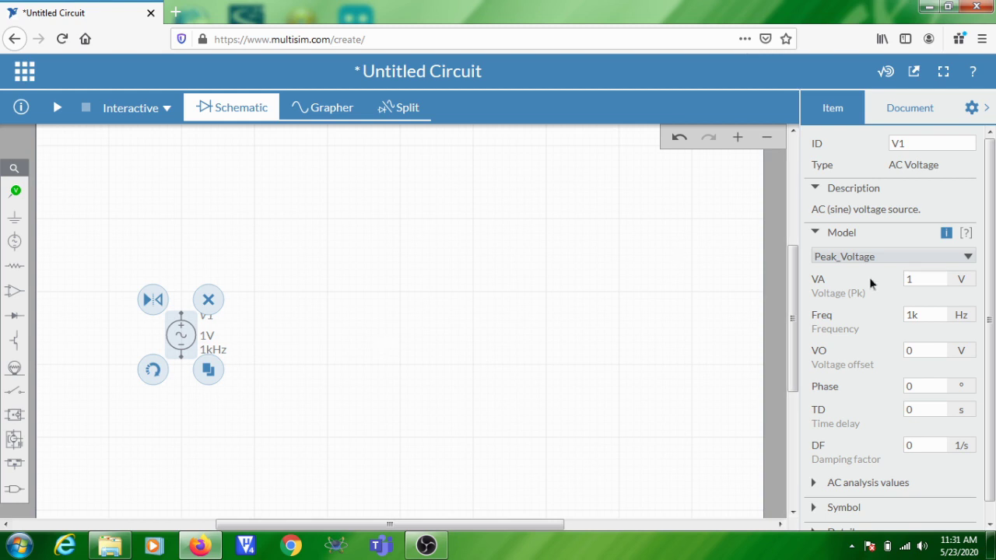
left_click_drag(929, 280, 894, 282)
type("230")
left_click(946, 316)
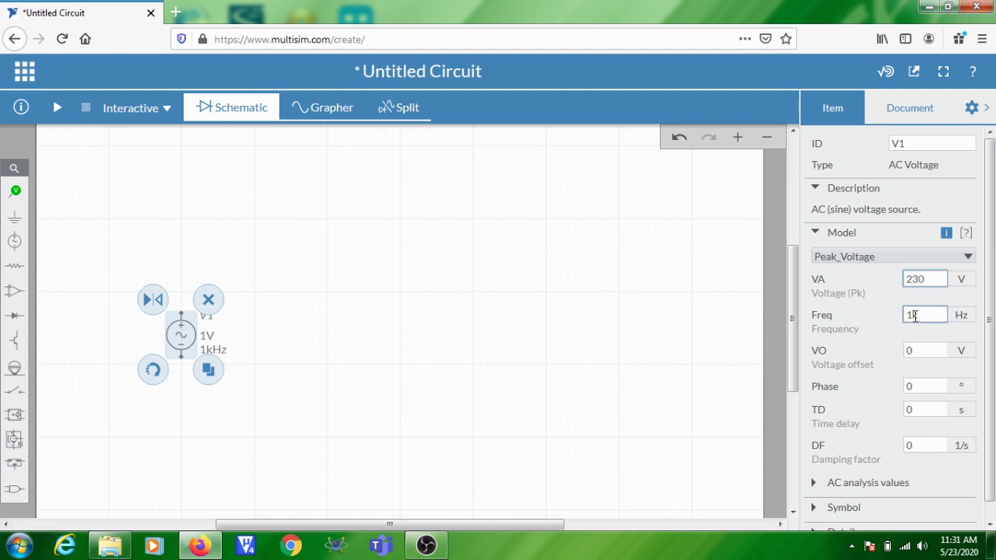
left_click_drag(947, 315, 897, 315)
type("50")
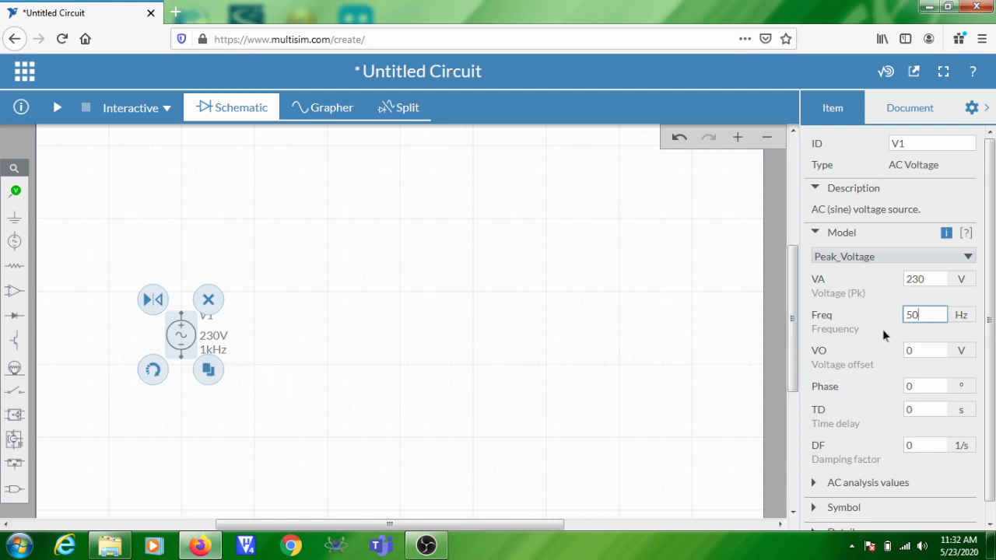
key("Return")
left_click(896, 341)
- Place an SPST switch above and to the right of the AC source
left_click(15, 389)
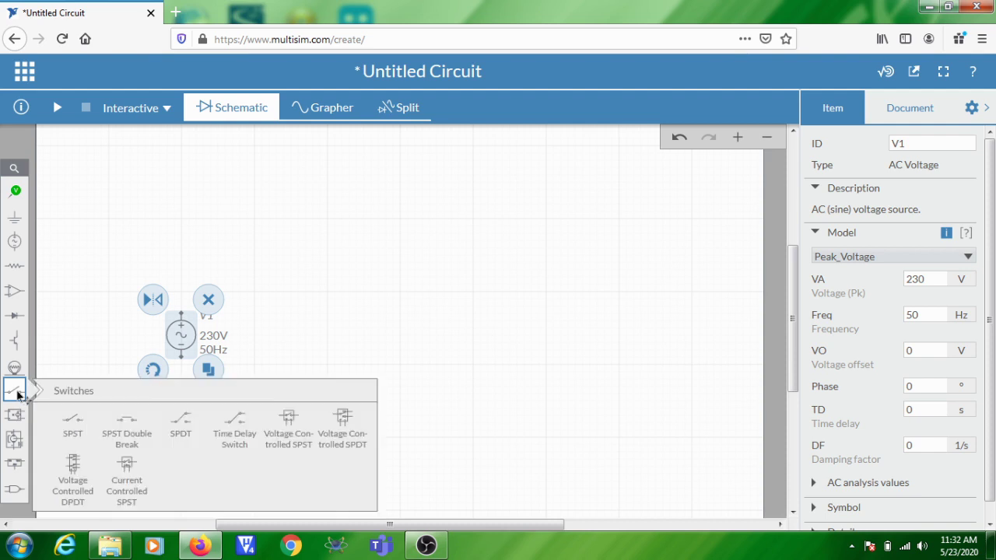
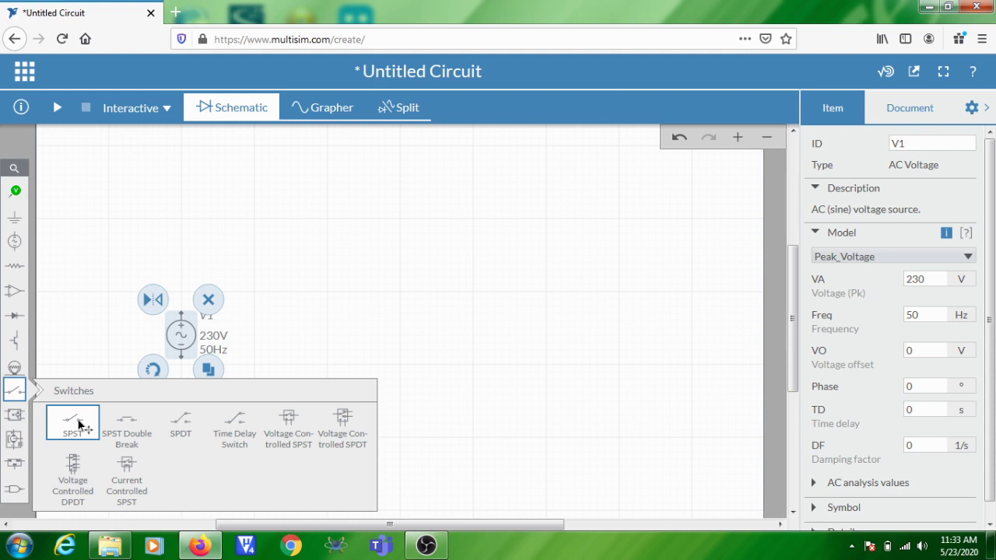
left_click(81, 425)
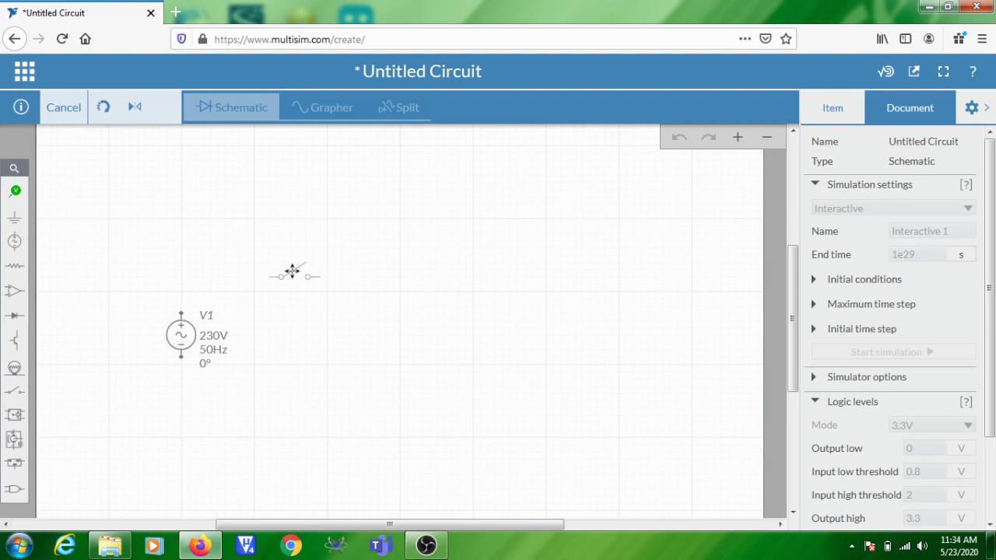
left_click(292, 271)
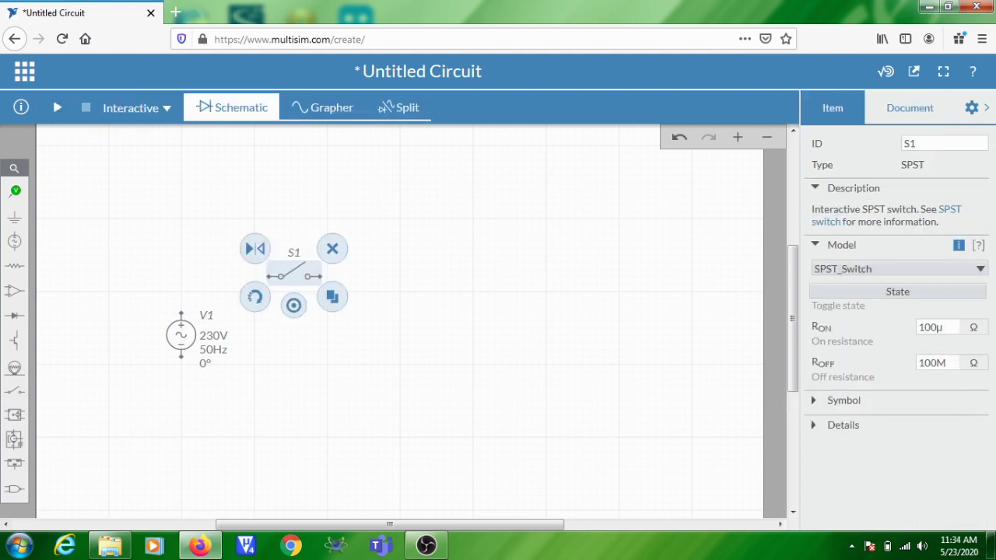
- Place a lamp to the right of the switch, level with it
left_click(23, 371)
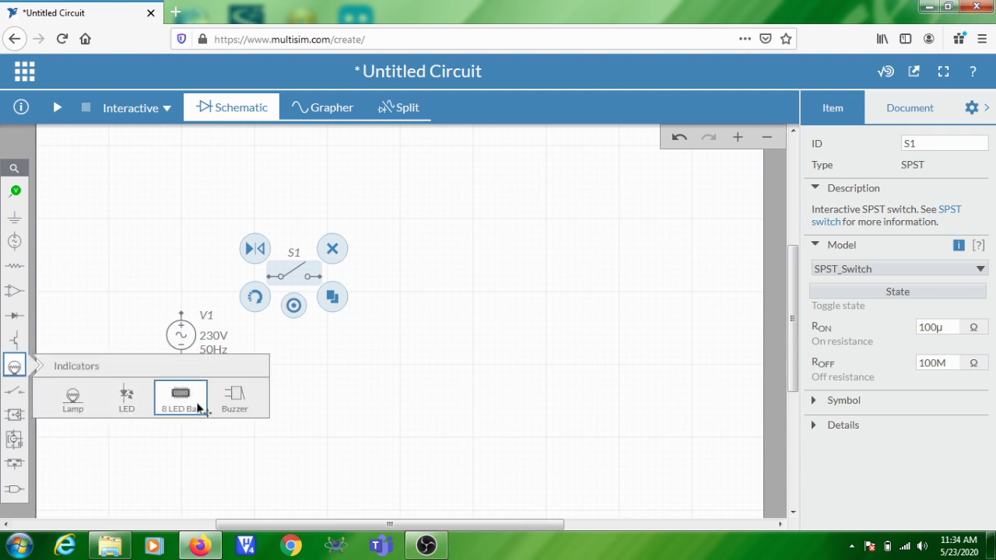
left_click(82, 407)
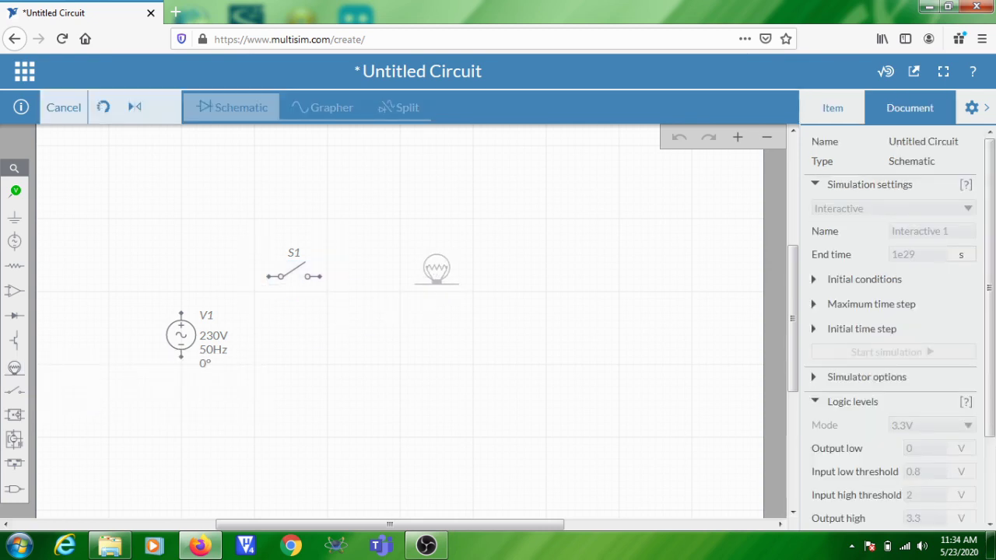
left_click(407, 269)
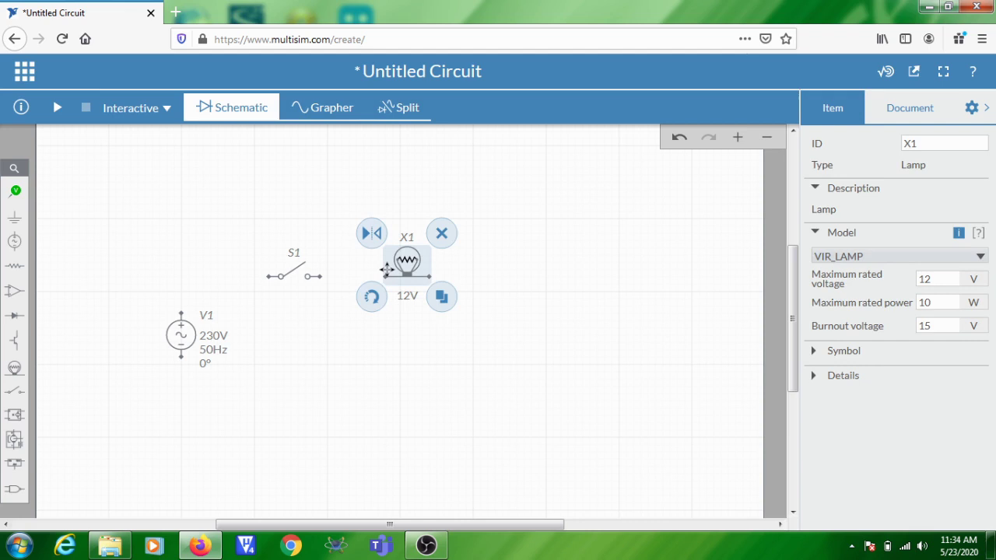
- Set the lamp's maximum rated voltage to 230 V
left_click(292, 272)
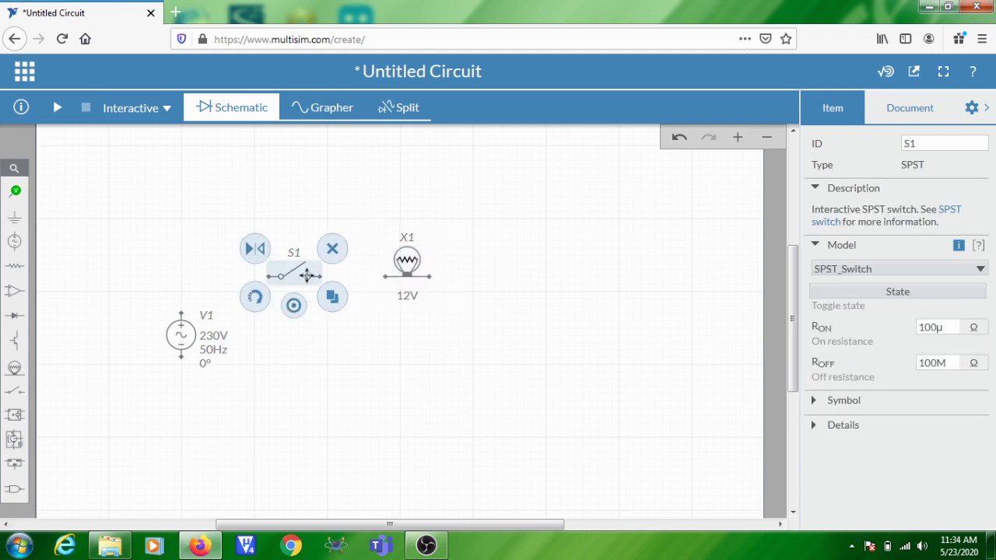
left_click(405, 266)
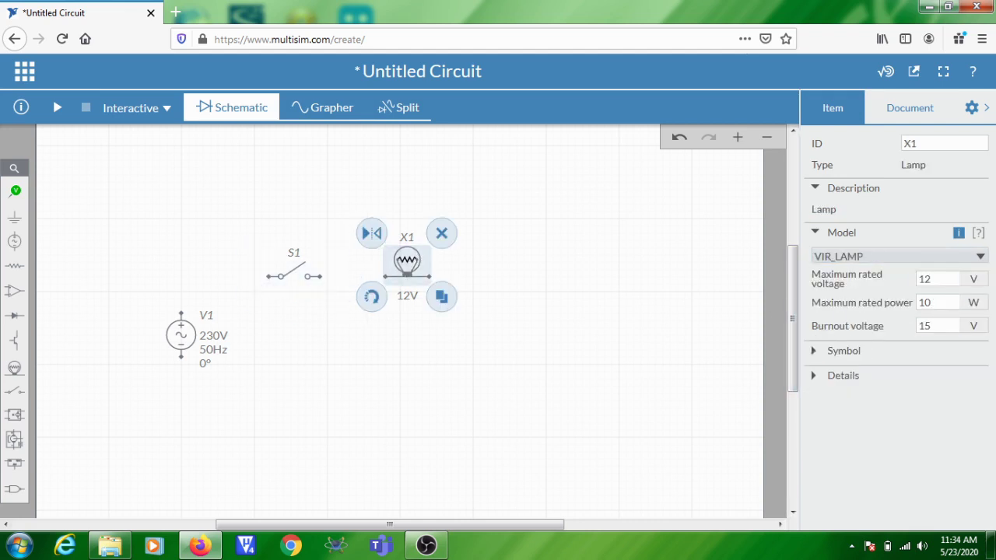
left_click(919, 282)
double_click(938, 282)
key("BackSpace")
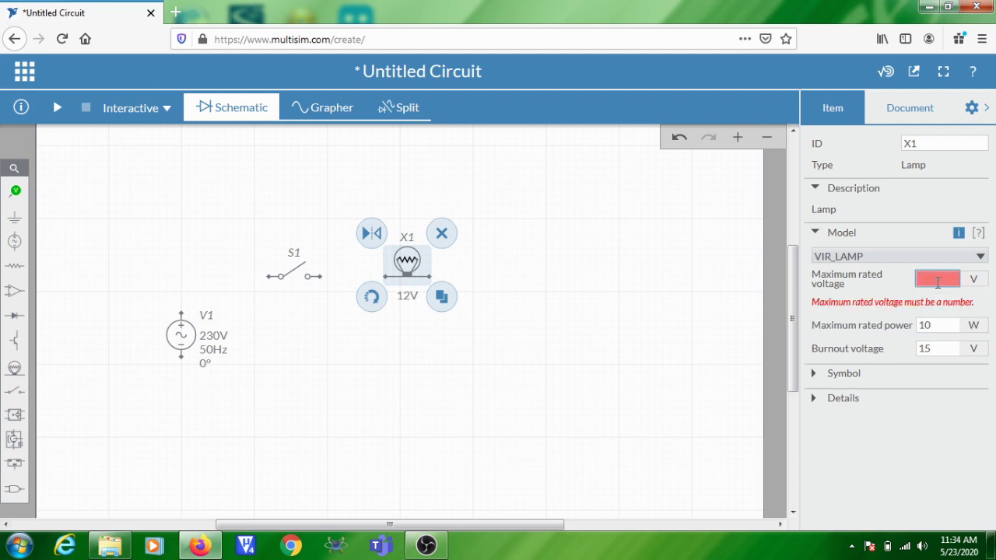
type("230")
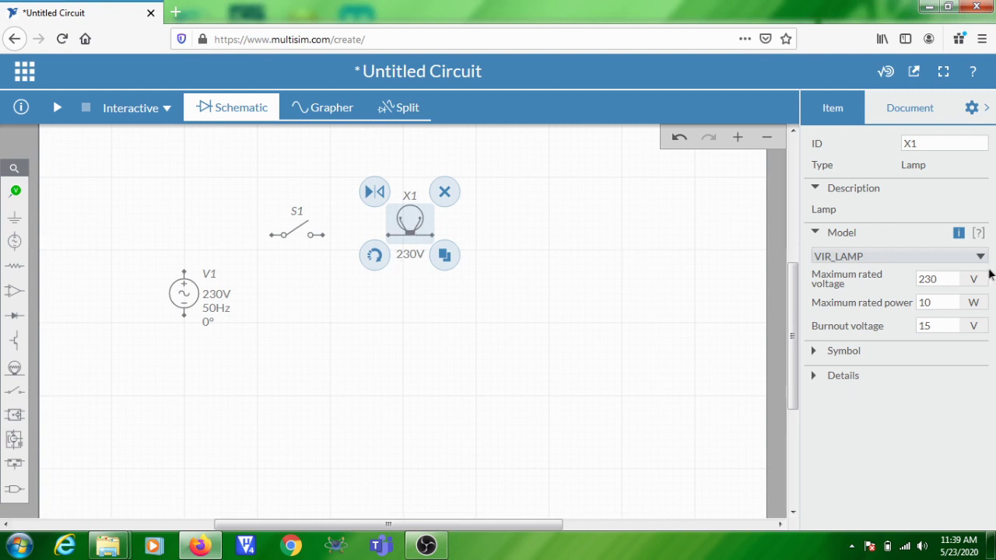
left_click(931, 281)
key("Tab")
left_click(903, 314)
- Set the lamp's maximum rated power to 60 W and its burnout voltage to 250 V
left_click(932, 306)
left_click_drag(933, 305, 918, 305)
type("5")
type("0")
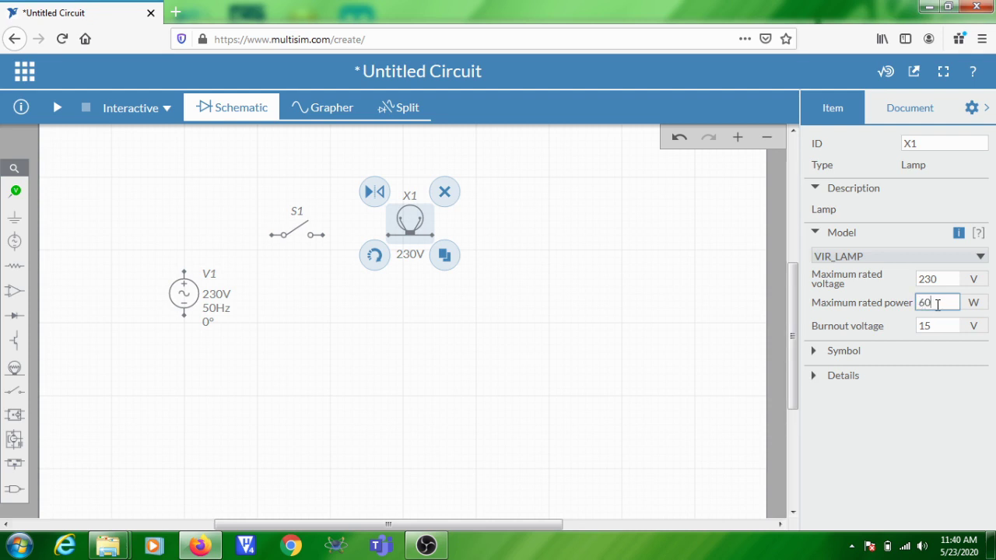
left_click(939, 280)
left_click_drag(933, 325, 914, 325)
type("250")
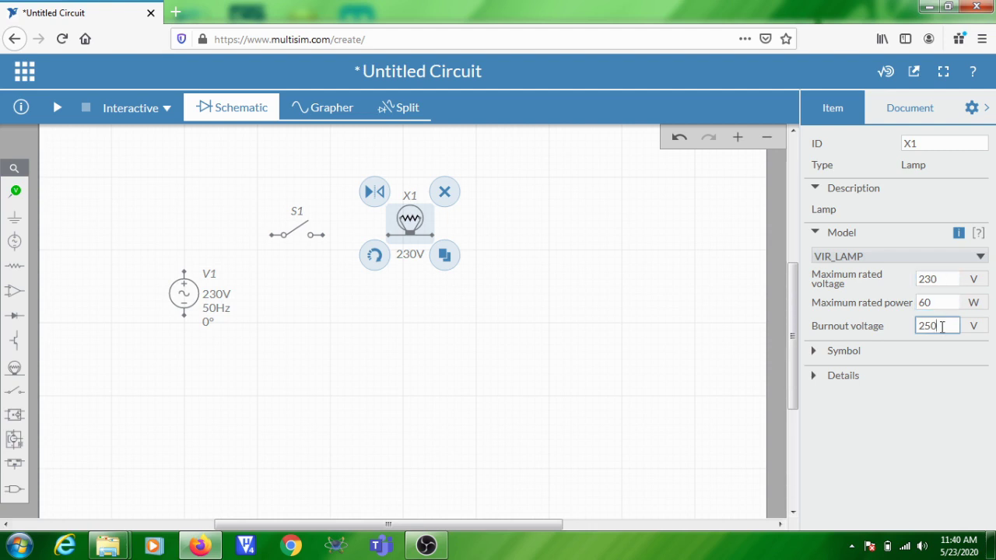
left_click(544, 364)
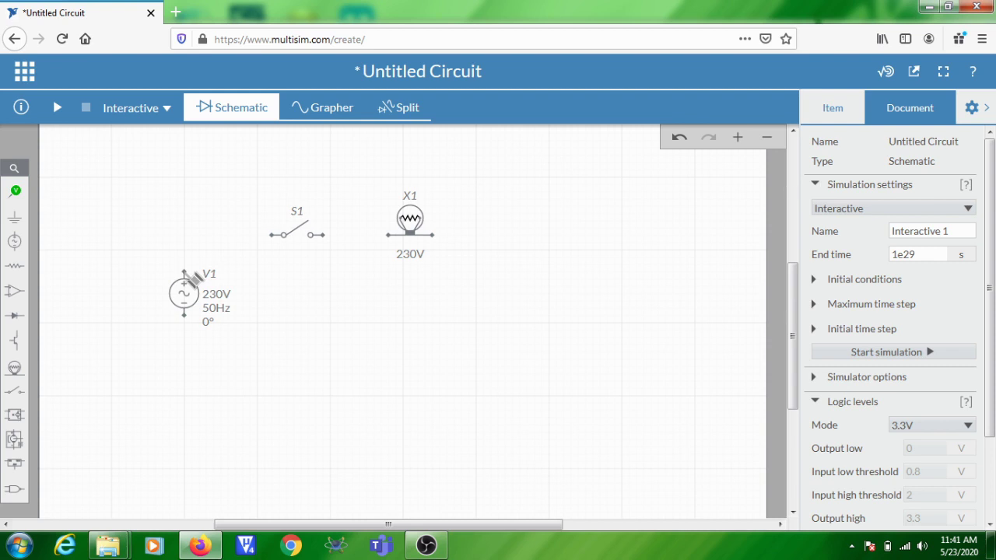
- Wire the source's positive terminal to the switch, and the switch's other terminal to the lamp's left terminal
left_click(184, 272)
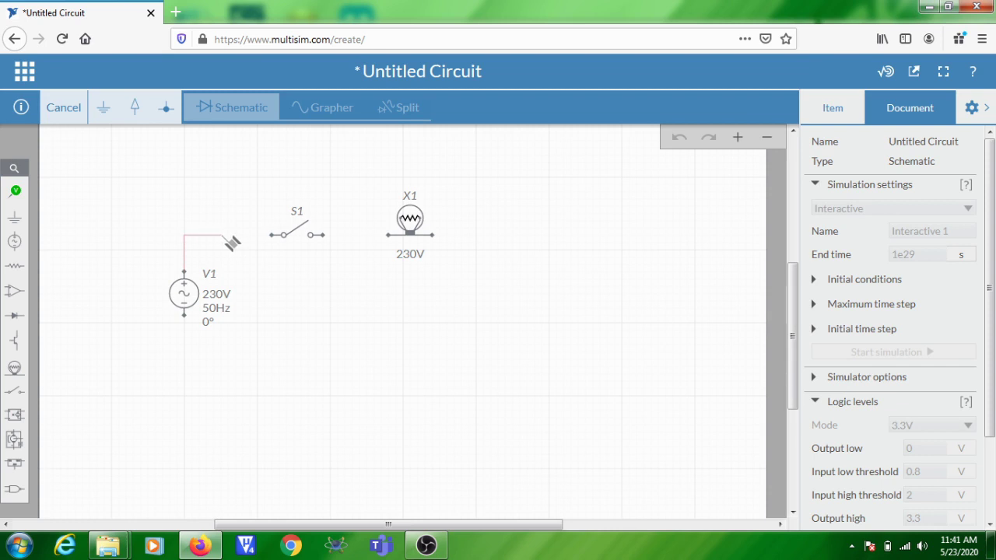
left_click(271, 235)
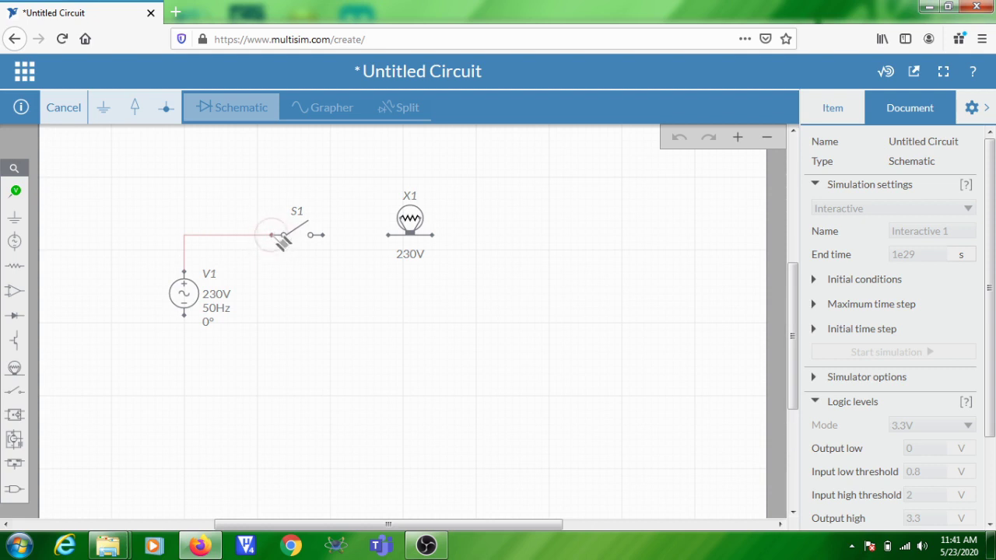
left_click(274, 236)
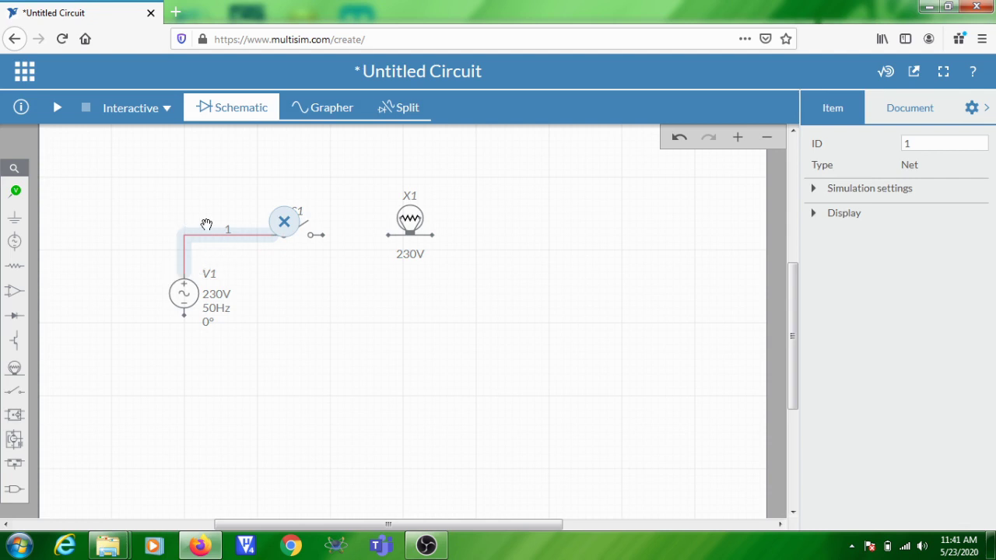
left_click(328, 238)
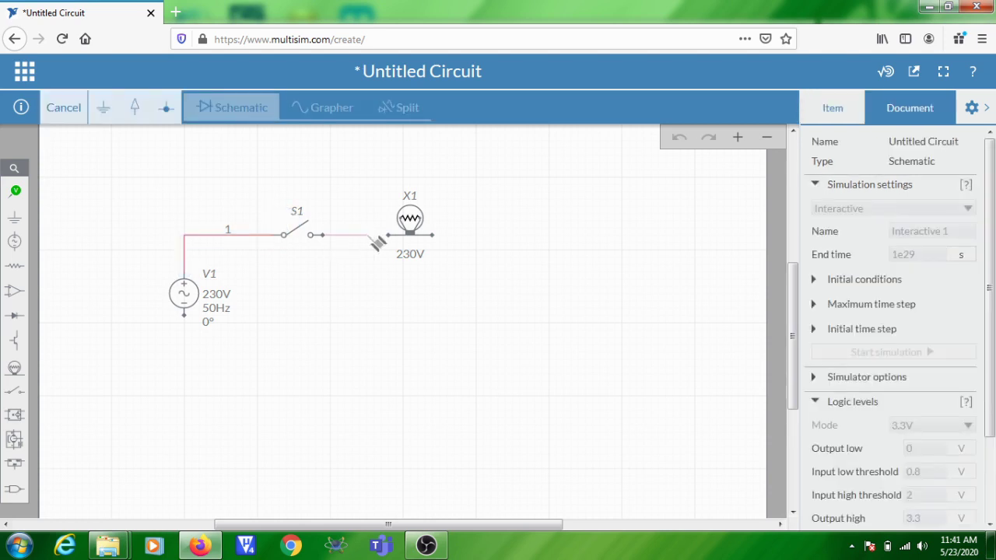
left_click(388, 235)
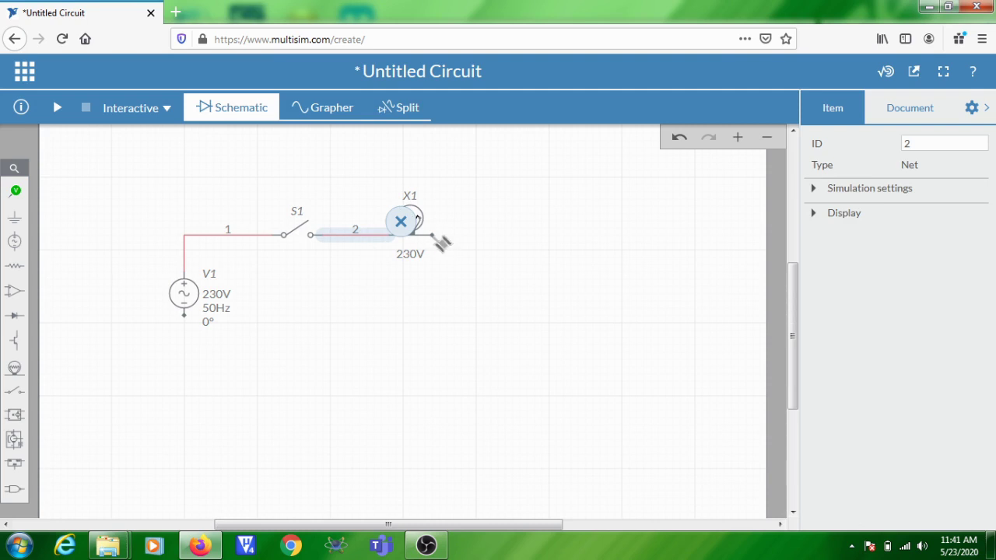
- Wire the lamp's right terminal down and around to the source's negative terminal to close the loop
left_click(432, 235)
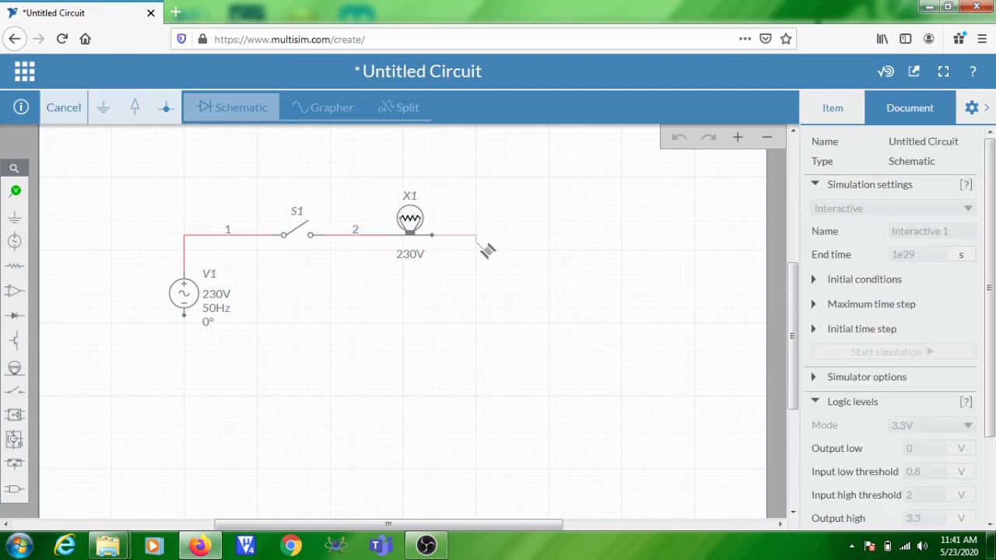
left_click(477, 384)
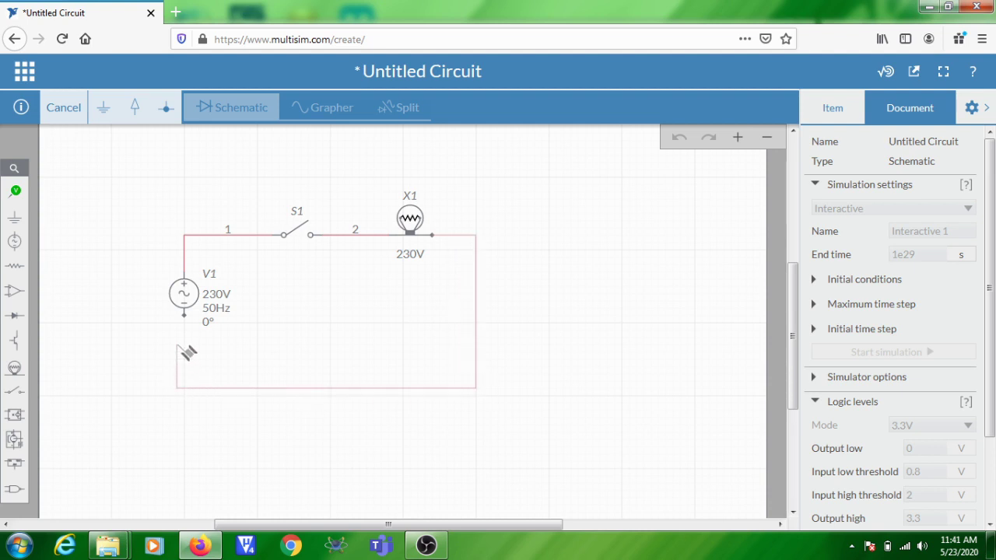
left_click(185, 316)
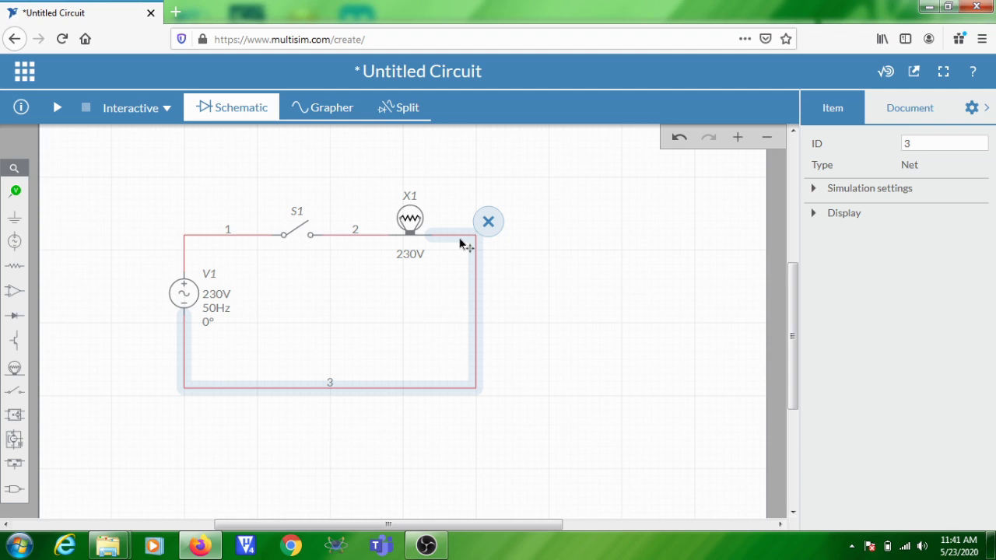
- Place a ground below the circuit's lower wire and connect it to that wire
left_click(22, 225)
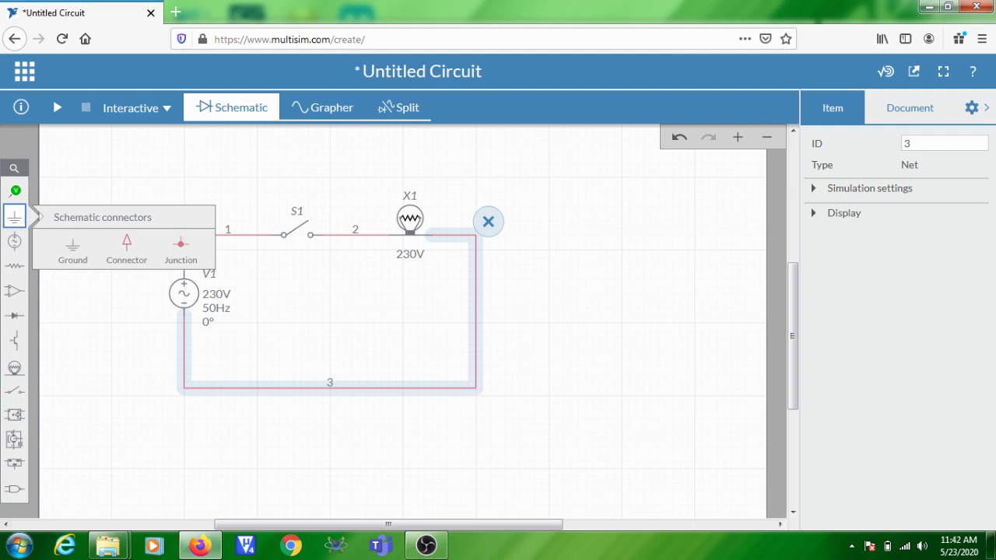
left_click(62, 257)
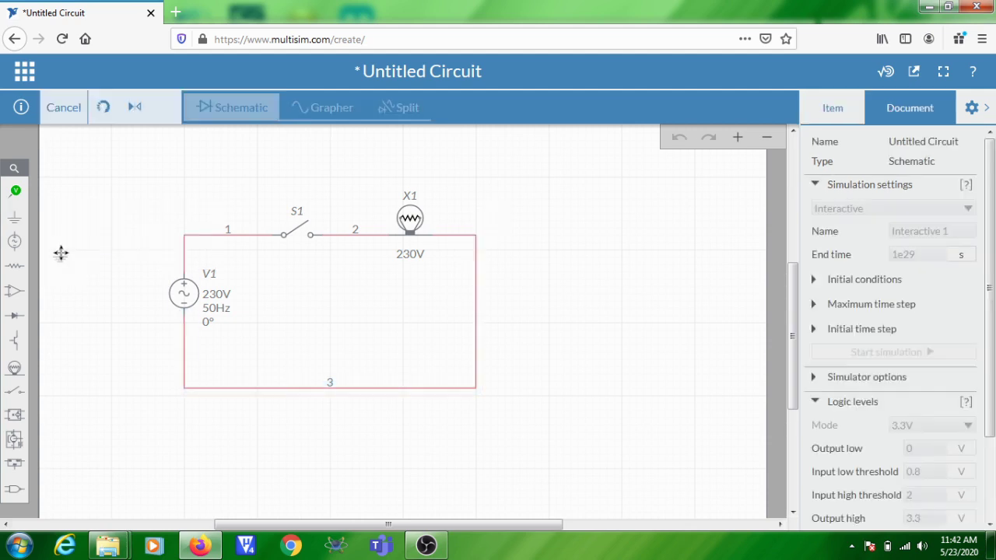
left_click(329, 424)
left_click(421, 439)
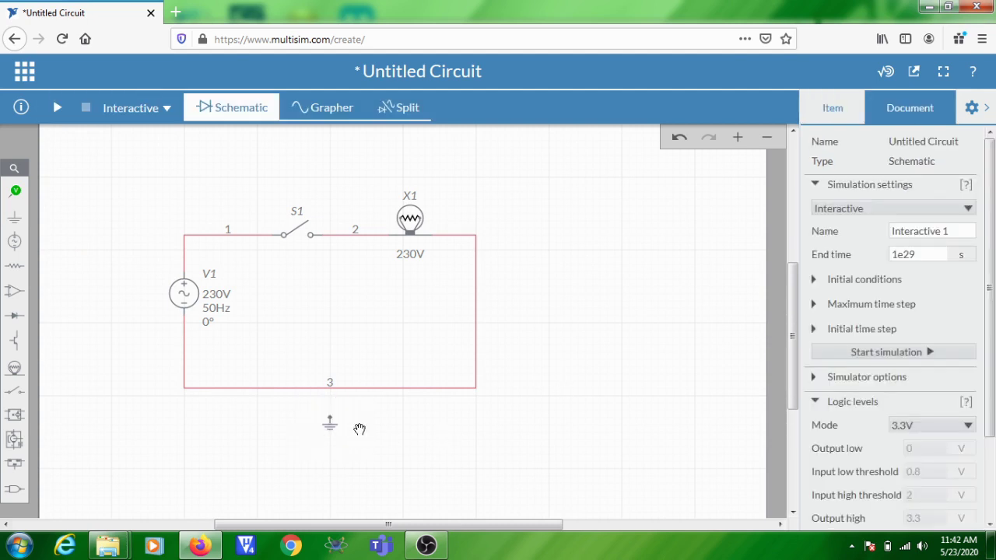
left_click(333, 417)
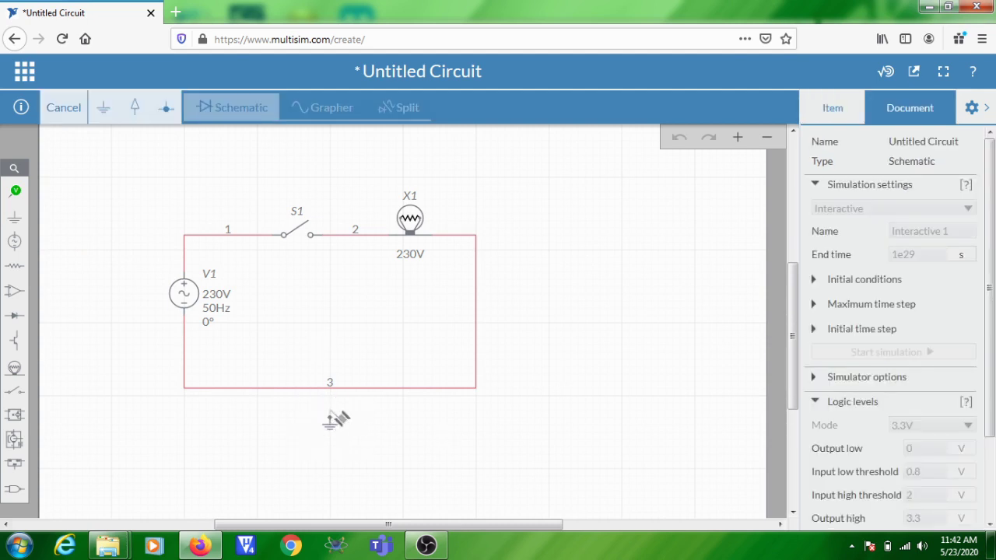
left_click(331, 393)
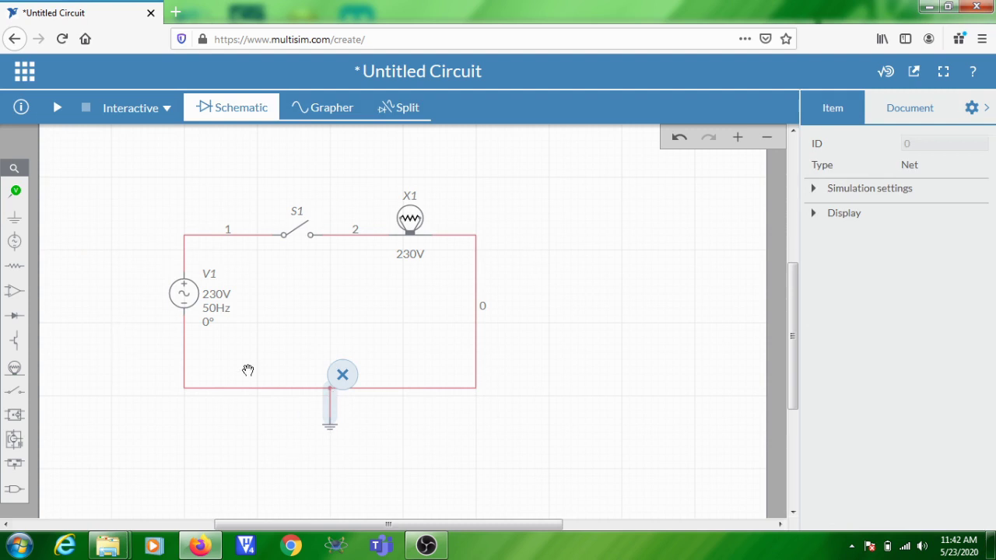
left_click(598, 293)
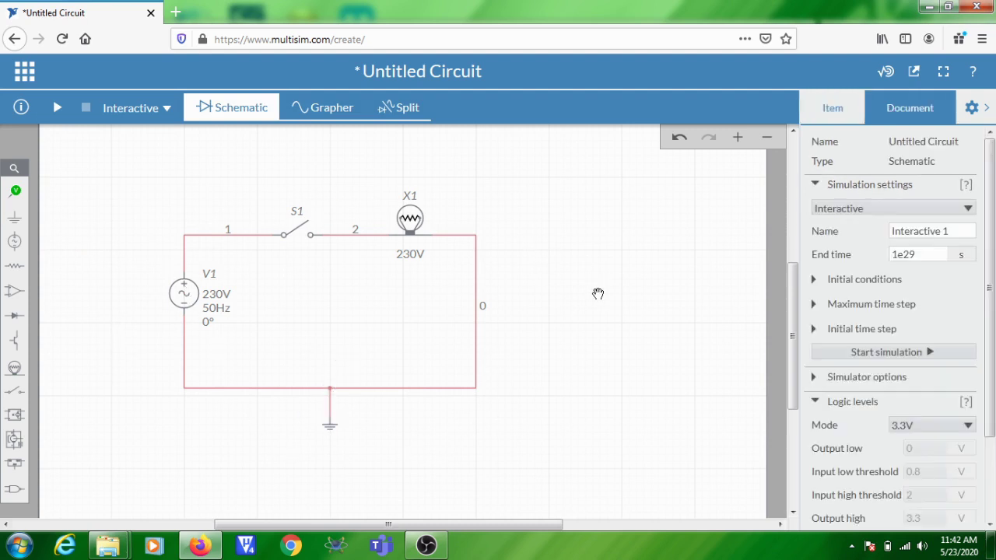
- Run the interactive simulation and toggle switch S1 closed, open and closed again to test the lamp
left_click(57, 108)
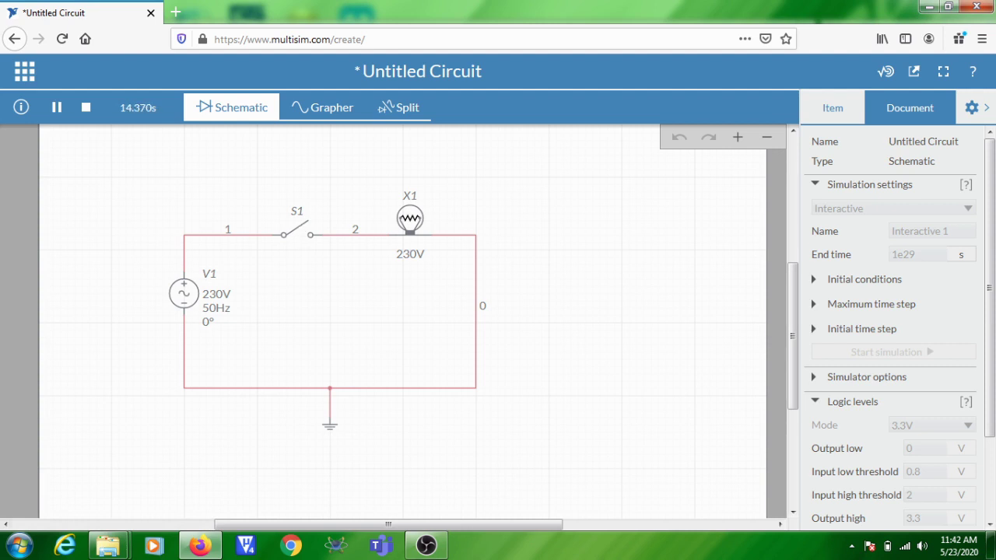
left_click(300, 229)
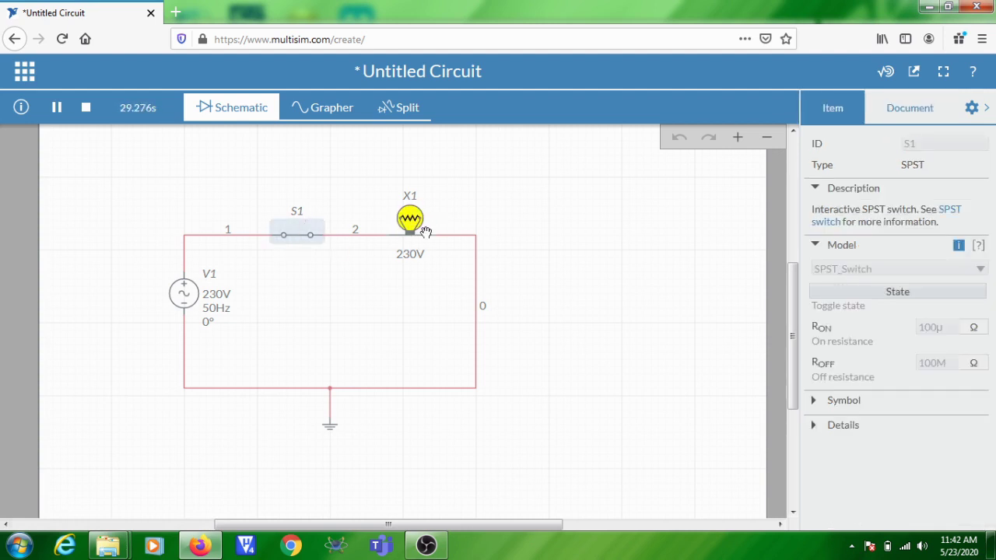
left_click(299, 237)
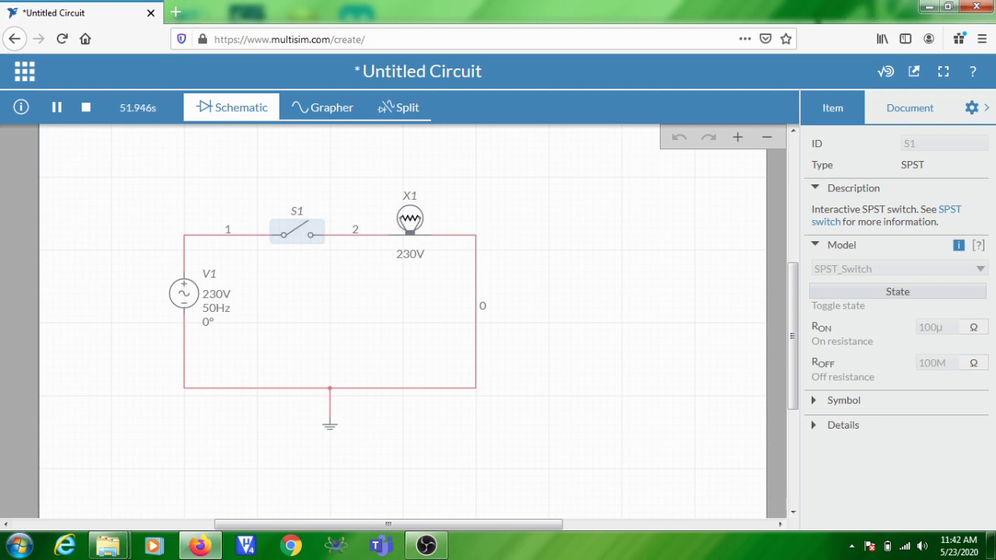
left_click(299, 234)
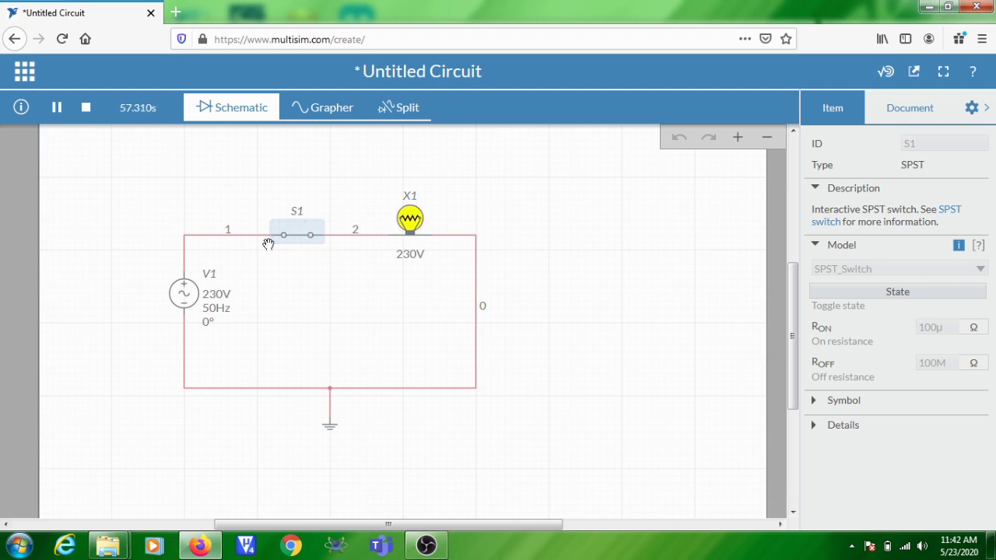